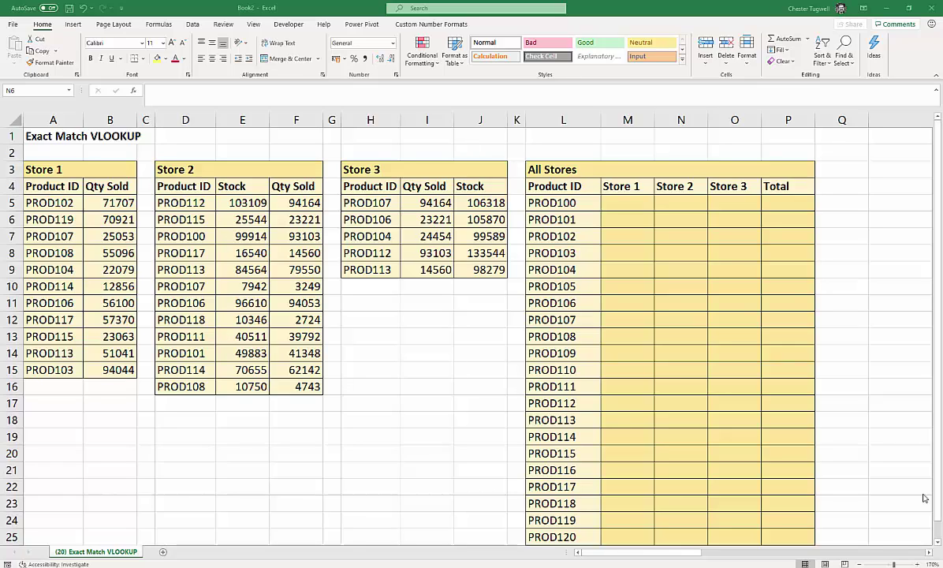
Step: Begin a VLOOKUP in M5 that looks up L5 in the absolute Store 1 range $A$5:$B$15
{"action": "left_click", "coordinate": [625, 204]}
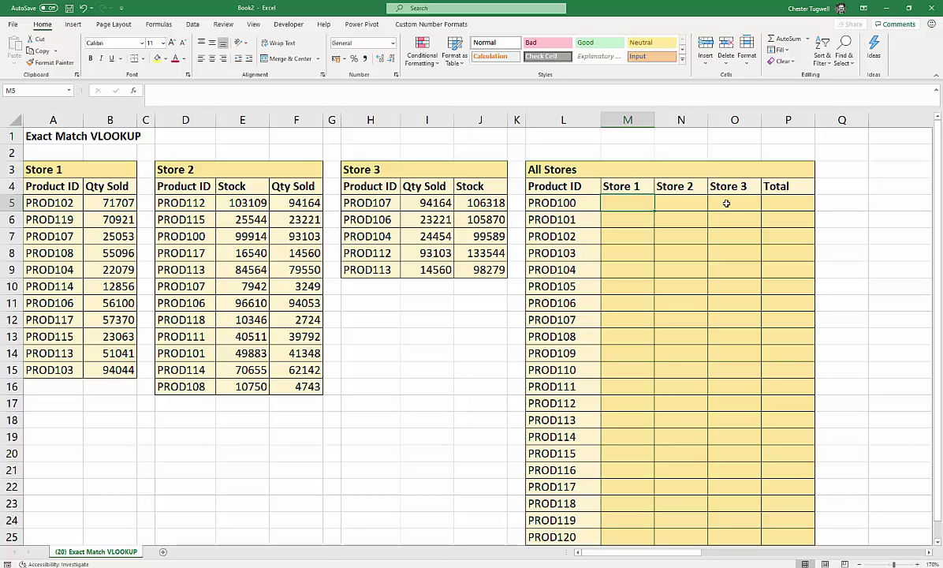
{"action": "type", "text": "=vl"}
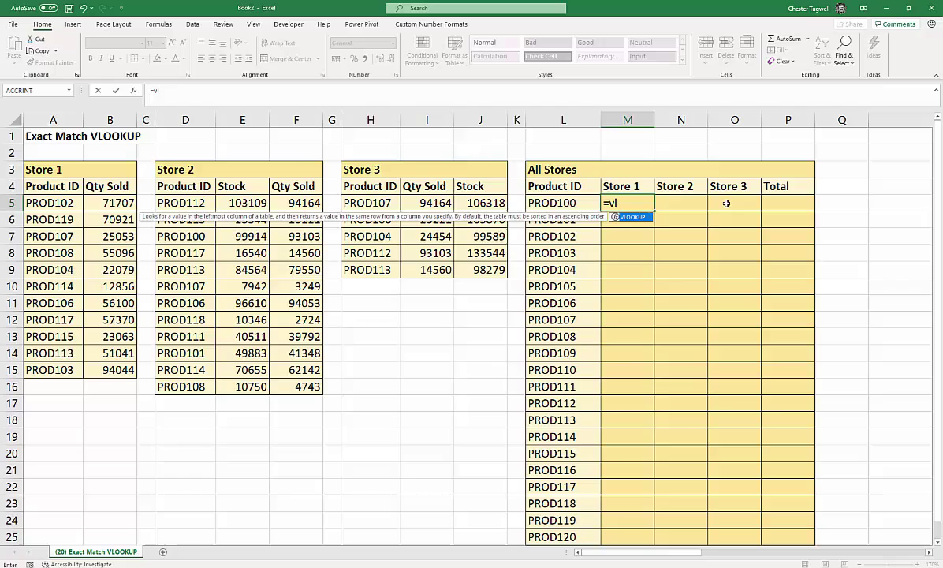
{"action": "key", "text": "Tab"}
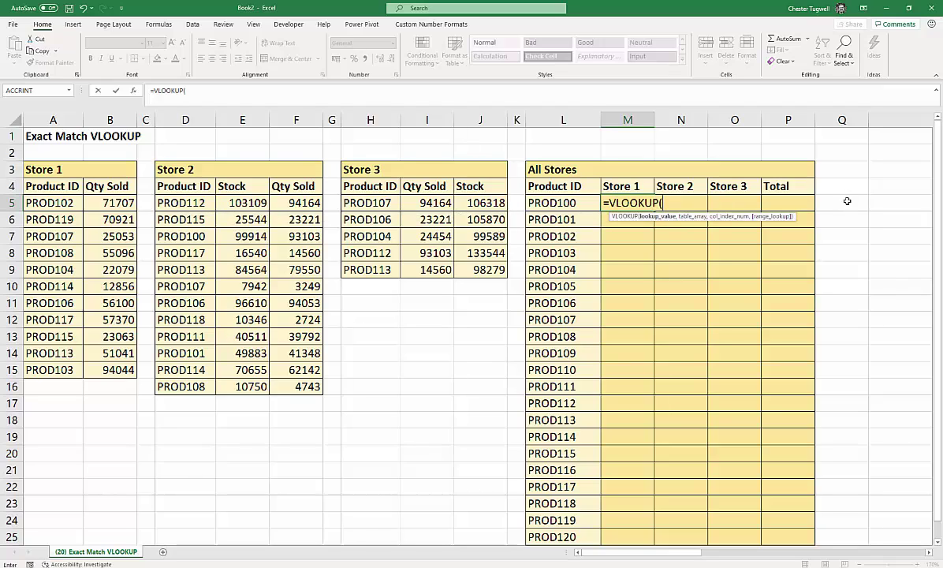
{"action": "left_click", "coordinate": [585, 203]}
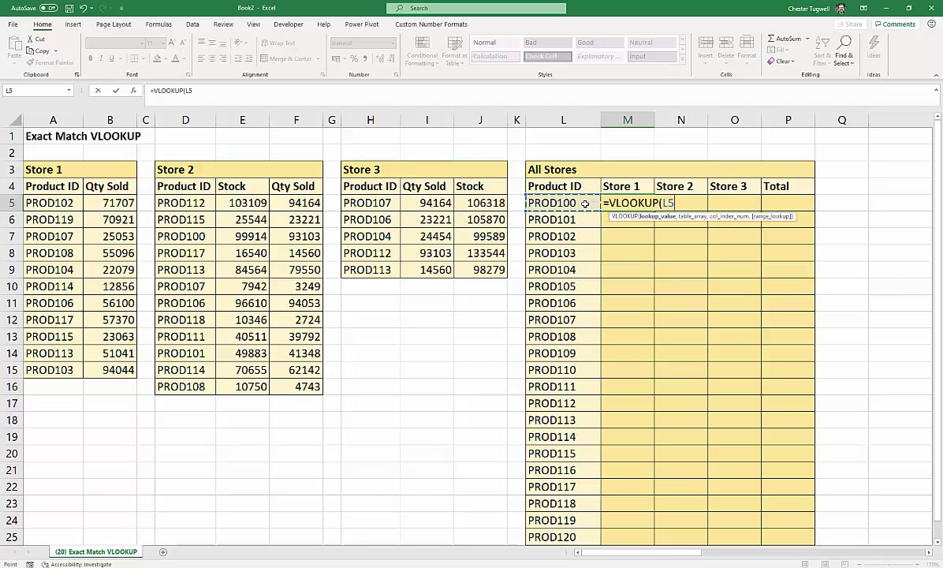
{"action": "type", "text": ","}
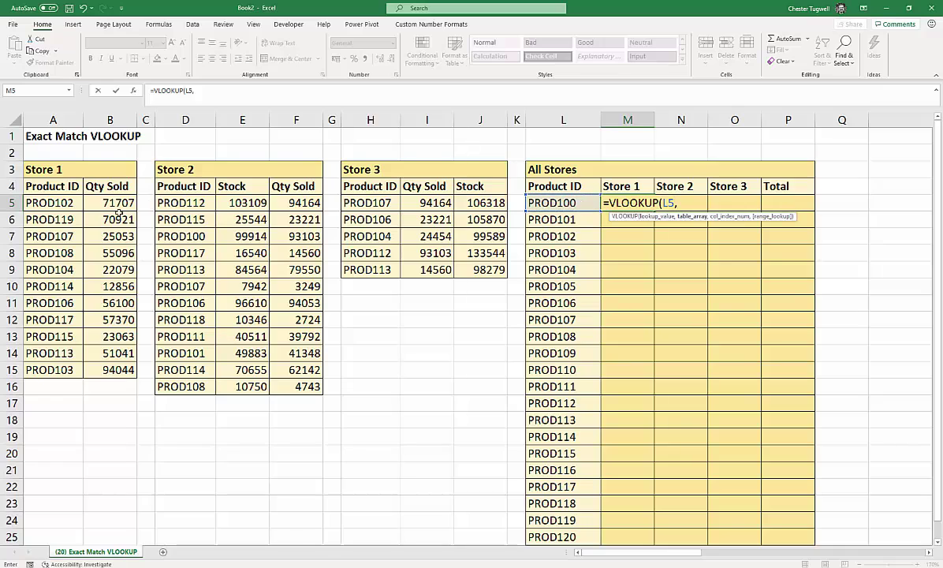
{"action": "left_click_drag", "start_coordinate": [52, 204], "coordinate": [119, 370]}
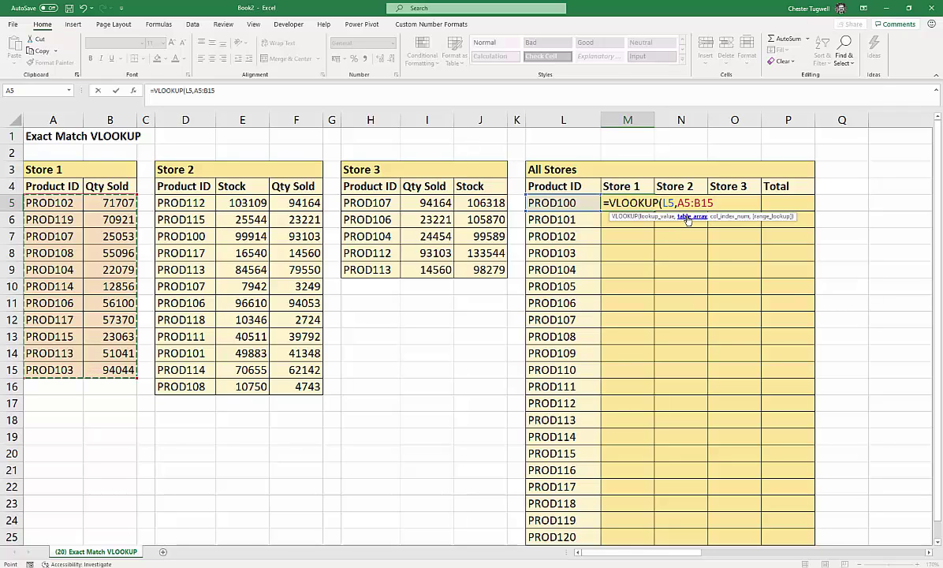
{"action": "key", "text": "F4"}
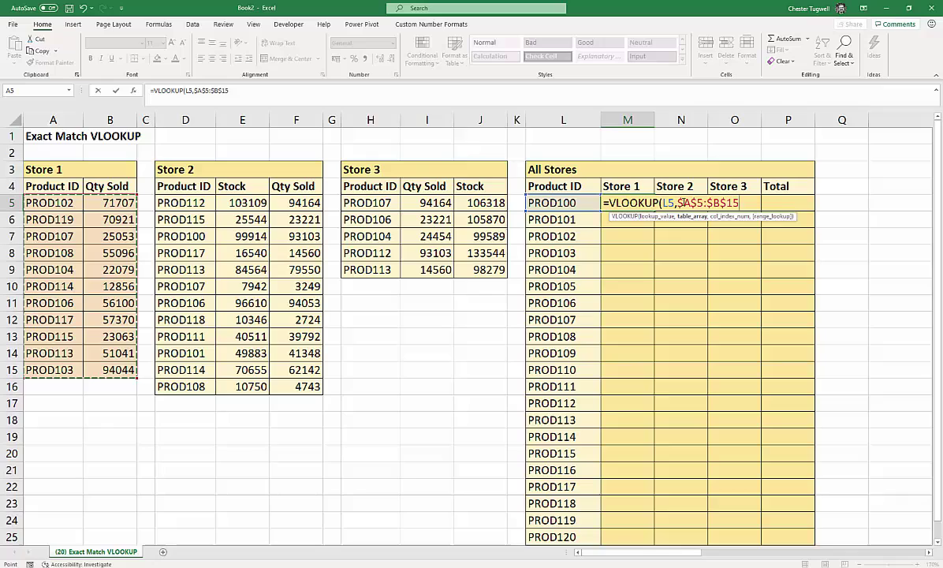
Step: Complete the VLOOKUP with column index 2 and exact match 0, and fill it down the All Stores table's Store 1 column
{"action": "type", "text": ","}
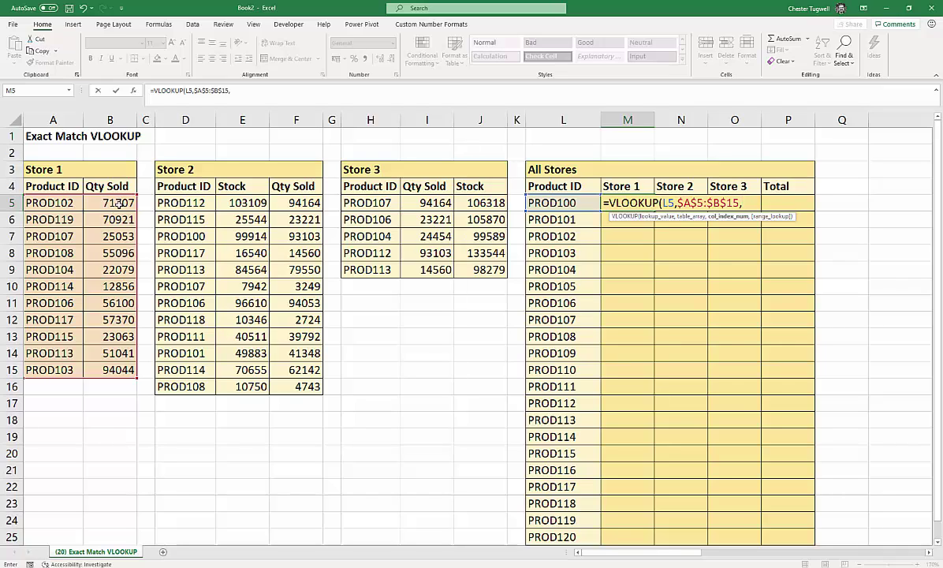
{"action": "type", "text": "2,"}
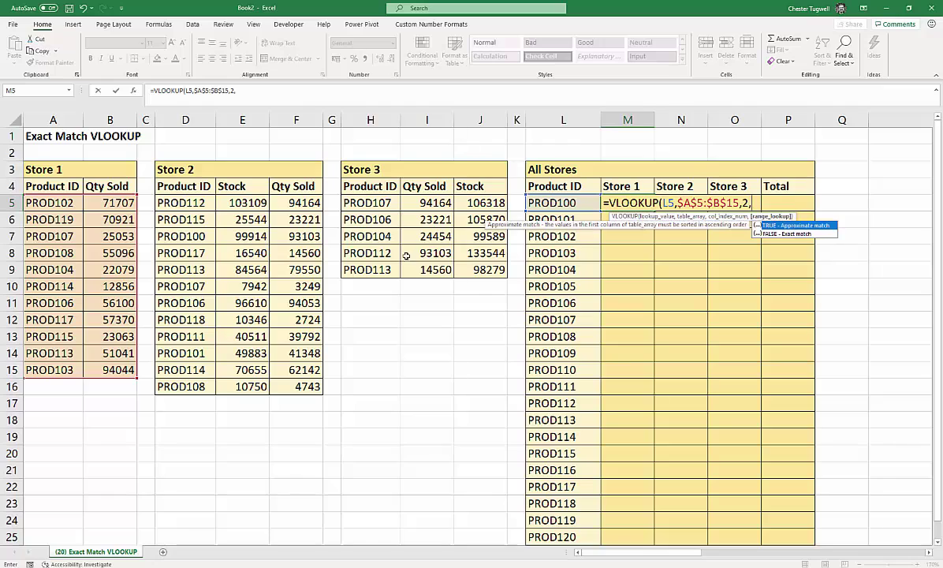
{"action": "double_click", "coordinate": [777, 235]}
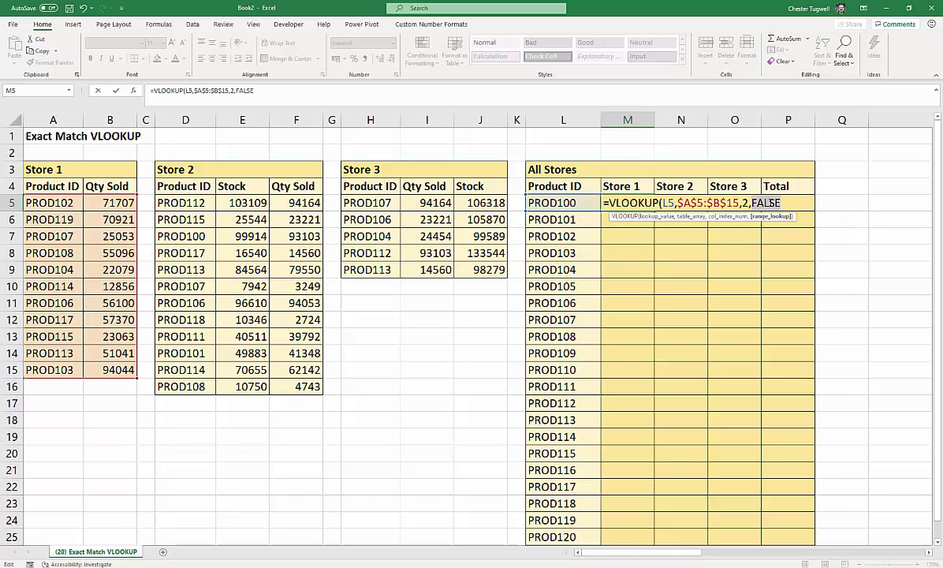
{"action": "type", "text": "0)"}
{"action": "key", "text": "Return"}
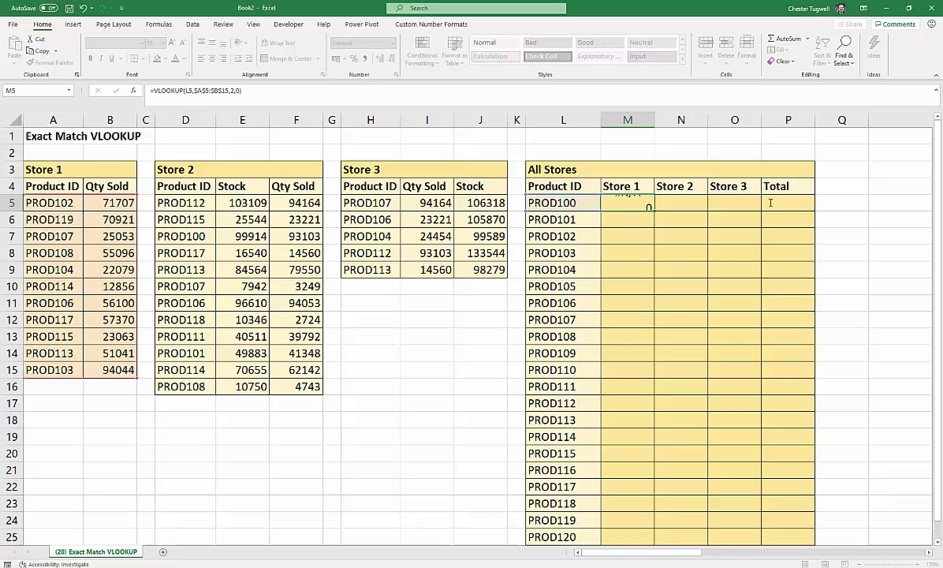
{"action": "left_click", "coordinate": [623, 203]}
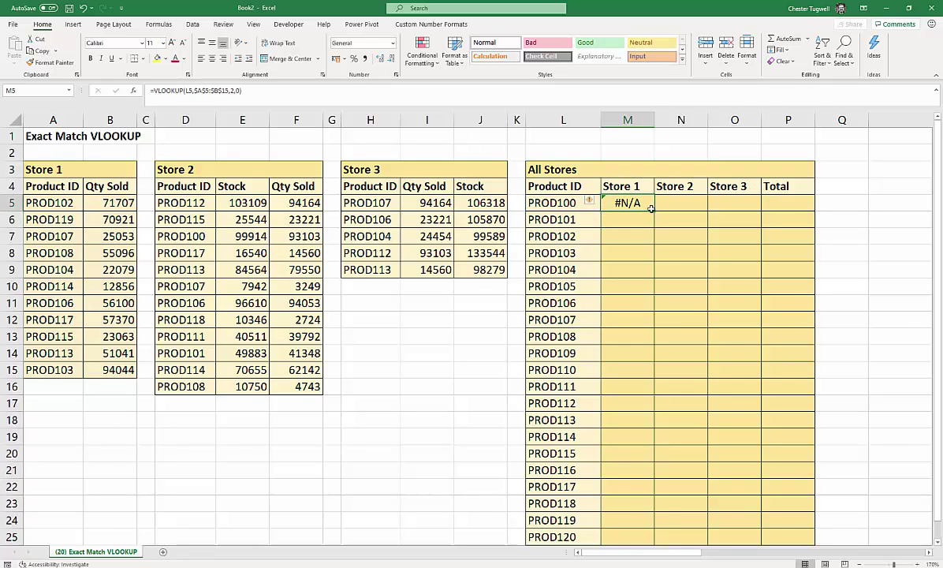
{"action": "double_click", "coordinate": [654, 210]}
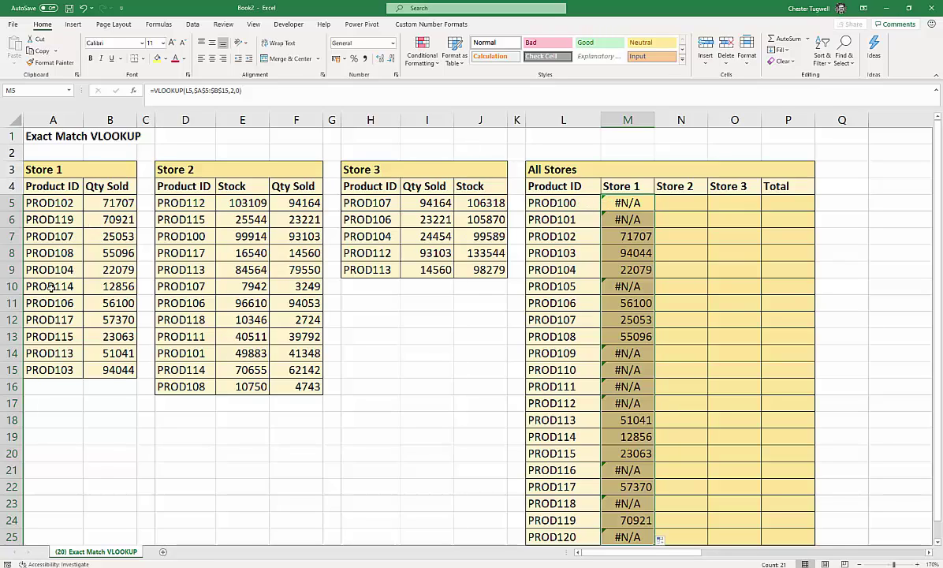
Step: Wrap the VLOOKUP in M5 in an IFERROR function, using the lookup as its value argument
{"action": "left_click_drag", "start_coordinate": [627, 203], "coordinate": [627, 287]}
{"action": "double_click", "coordinate": [627, 203]}
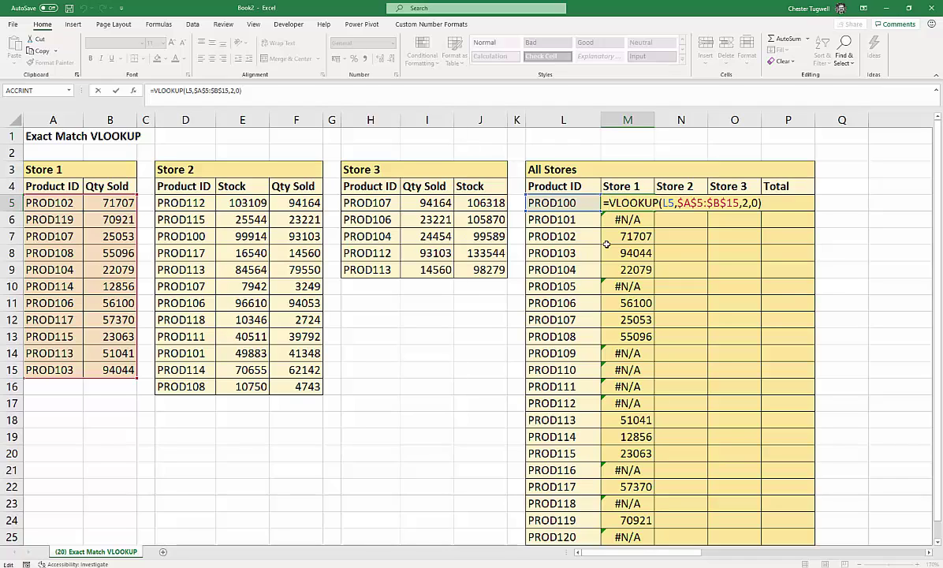
{"action": "type", "text": "IF"}
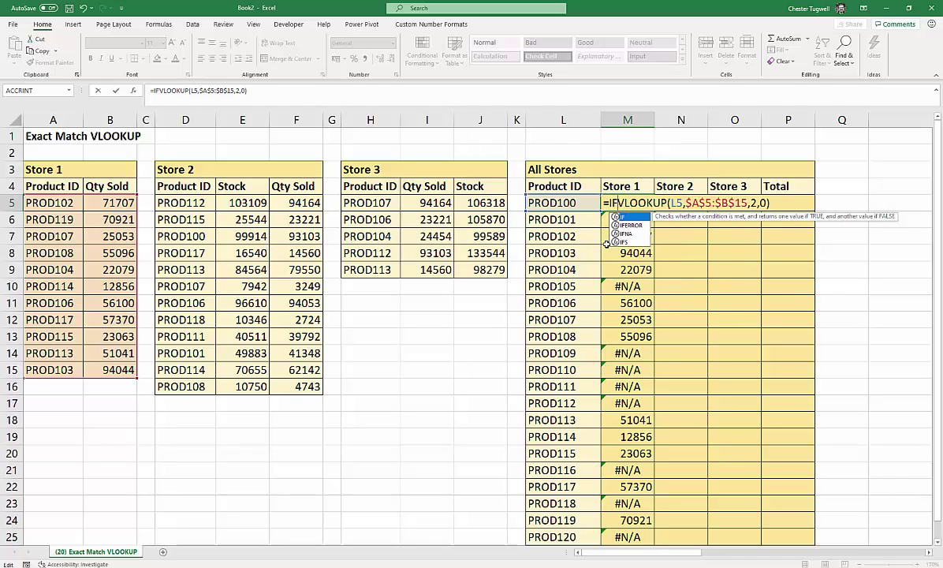
{"action": "type", "text": "ERR"}
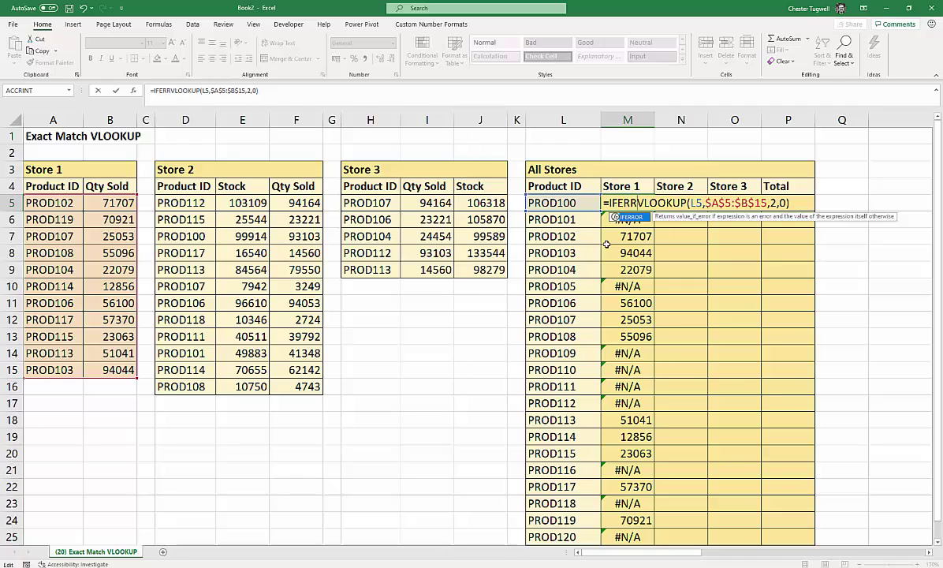
{"action": "key", "text": "Tab"}
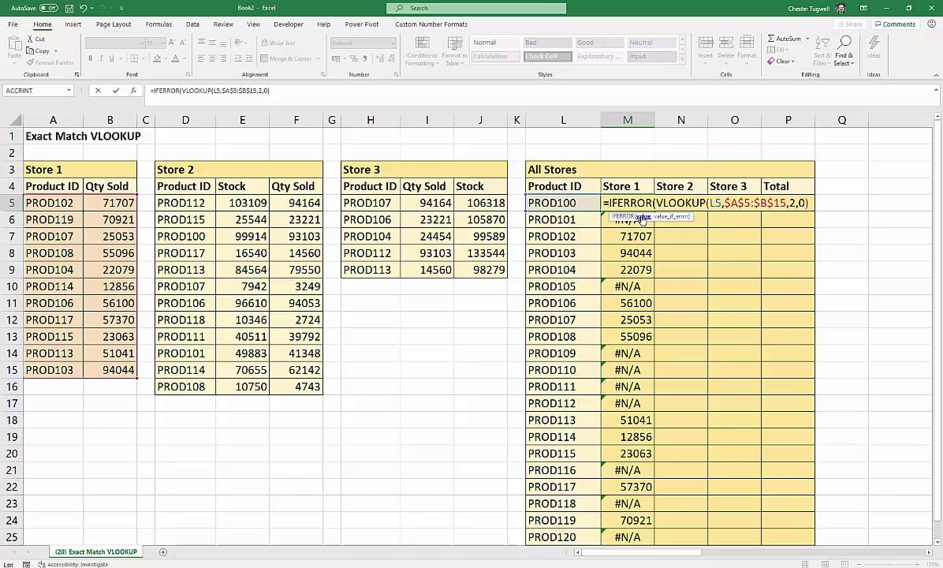
{"action": "left_click", "coordinate": [643, 217]}
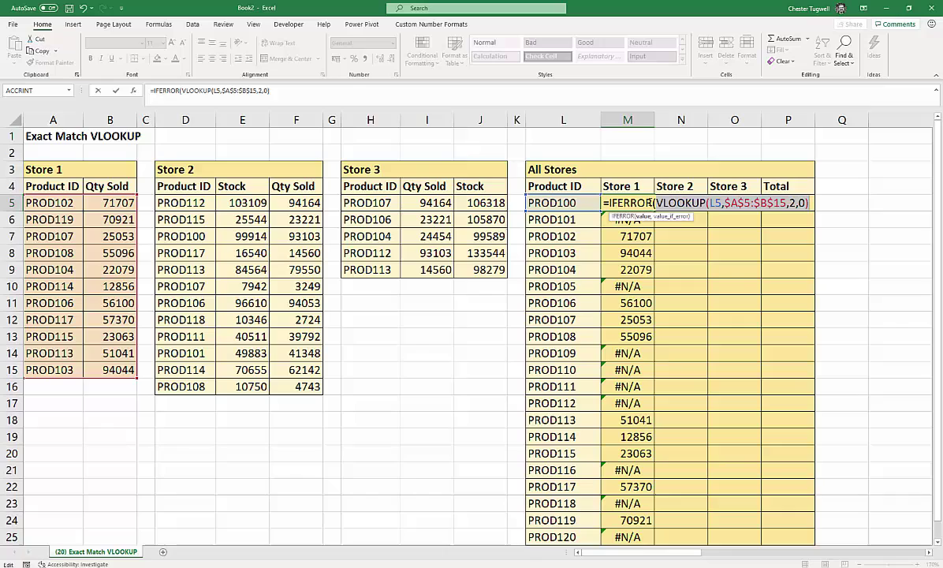
{"action": "left_click", "coordinate": [812, 203]}
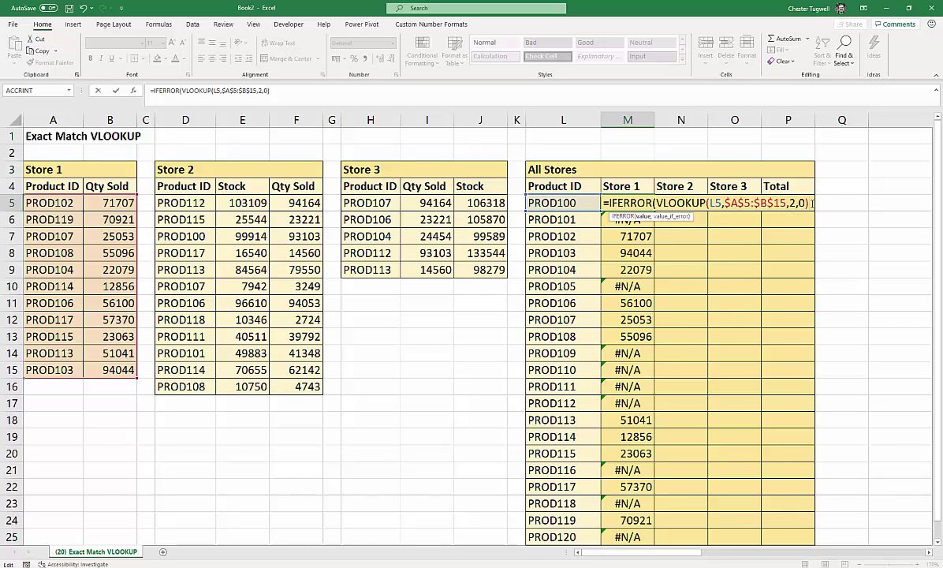
Step: Set the IFERROR fallback in M5 to an empty string "" and fill the formula down the Store 1 column
{"action": "type", "text": ","}
{"action": "type", "text": "\"\""}
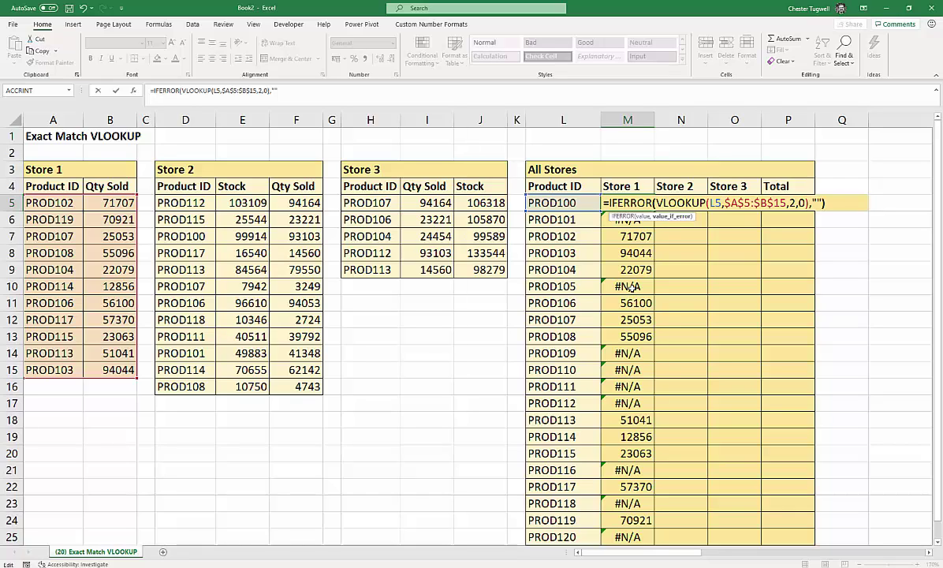
{"action": "type", "text": ")"}
{"action": "key", "text": "Return"}
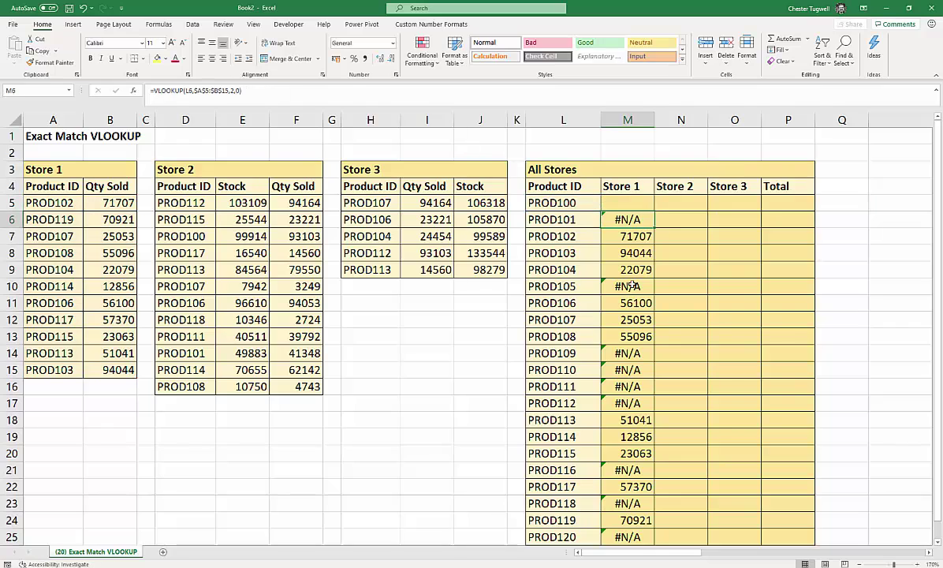
{"action": "left_click", "coordinate": [609, 202]}
{"action": "double_click", "coordinate": [655, 211]}
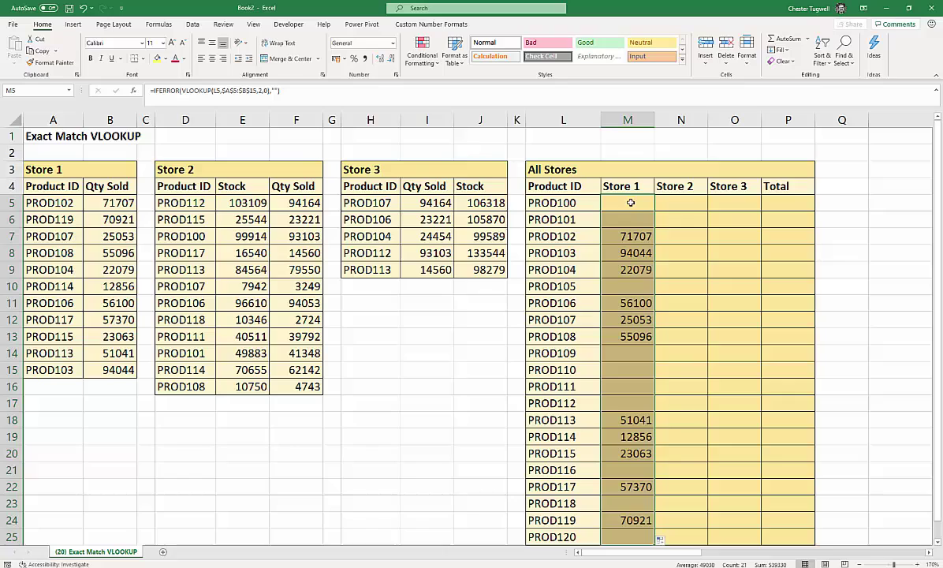
Step: Change the IFERROR fallback in M5 from an empty string to 0 and fill the formula down the Store 1 column
{"action": "double_click", "coordinate": [631, 203]}
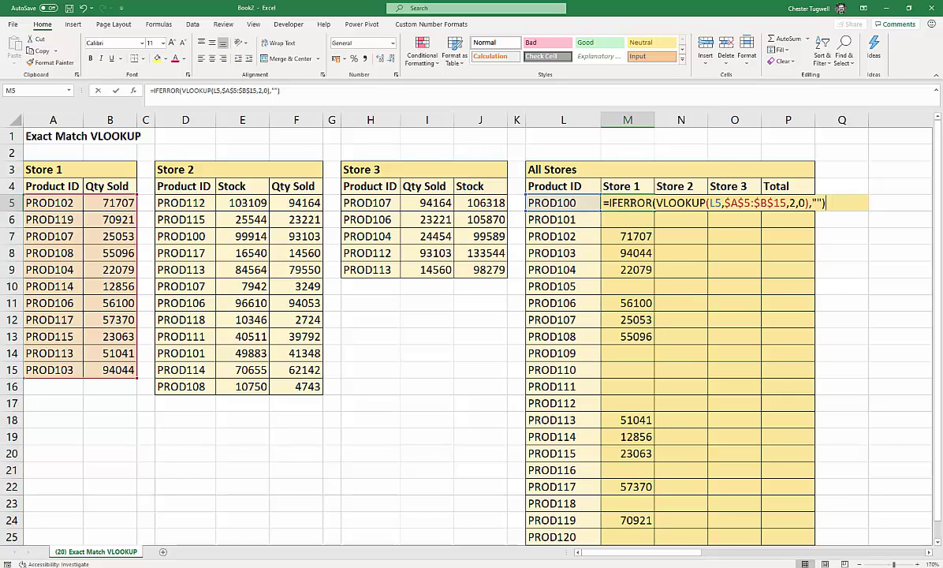
{"action": "left_click", "coordinate": [815, 202]}
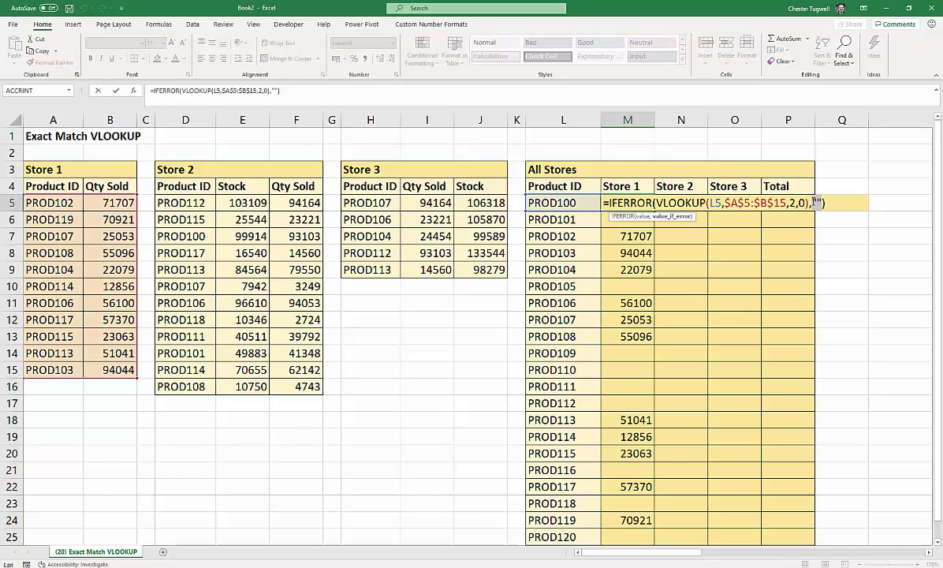
{"action": "key", "text": "BackSpace"}
{"action": "key", "text": "Delete"}
{"action": "type", "text": "0"}
{"action": "key", "text": "Return"}
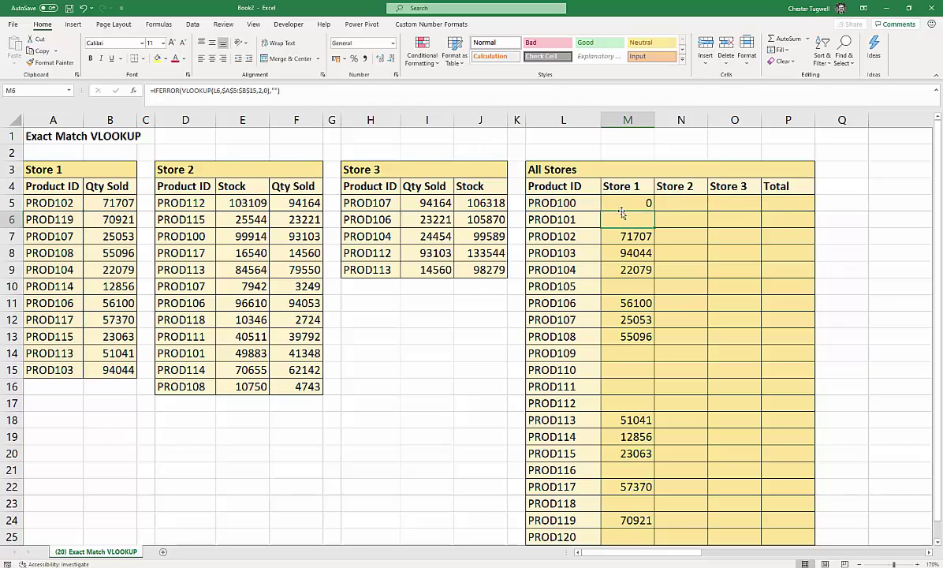
{"action": "left_click", "coordinate": [645, 203]}
{"action": "double_click", "coordinate": [655, 211]}
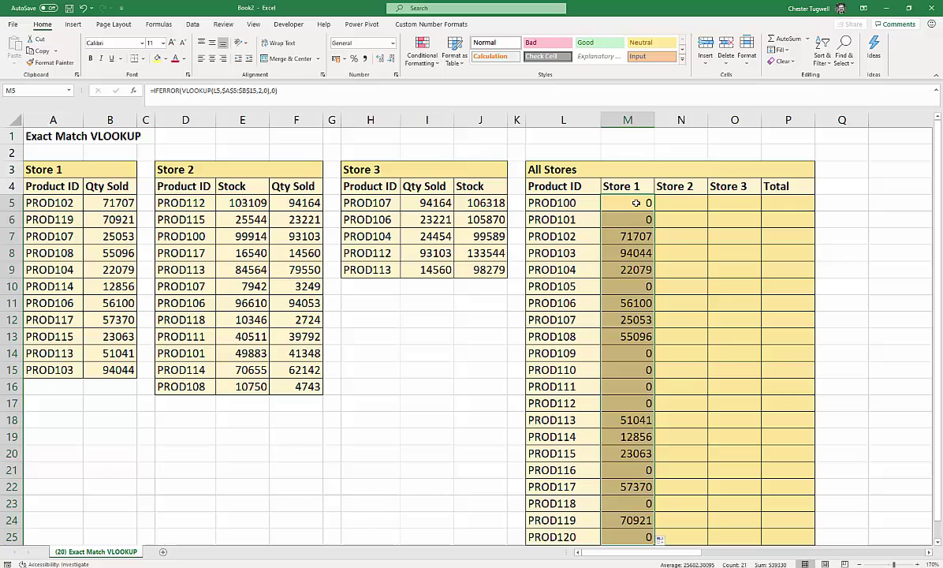
Step: Replace IFERROR with IFNA in the M5 formula and fill it down the Store 1 column
{"action": "double_click", "coordinate": [613, 203]}
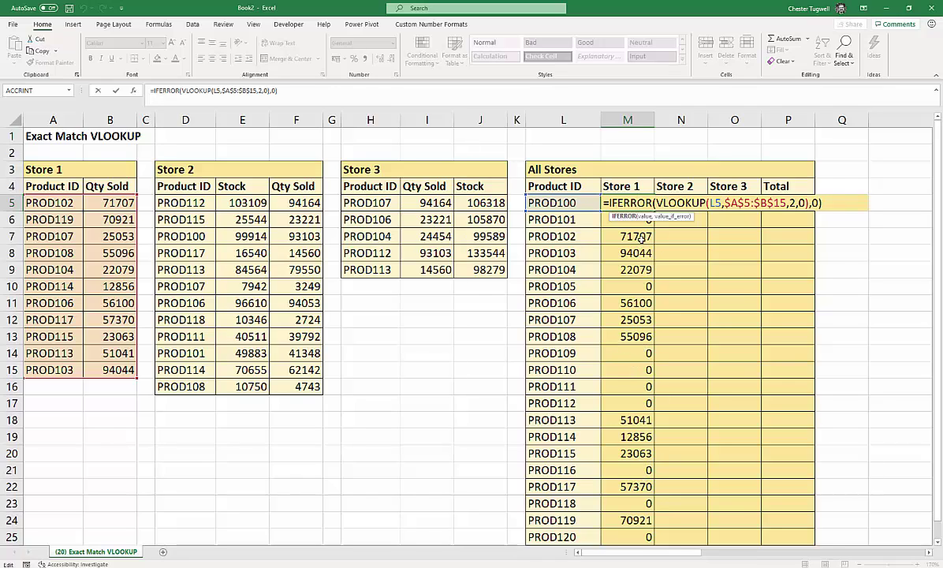
{"action": "left_click_drag", "start_coordinate": [651, 203], "coordinate": [620, 203]}
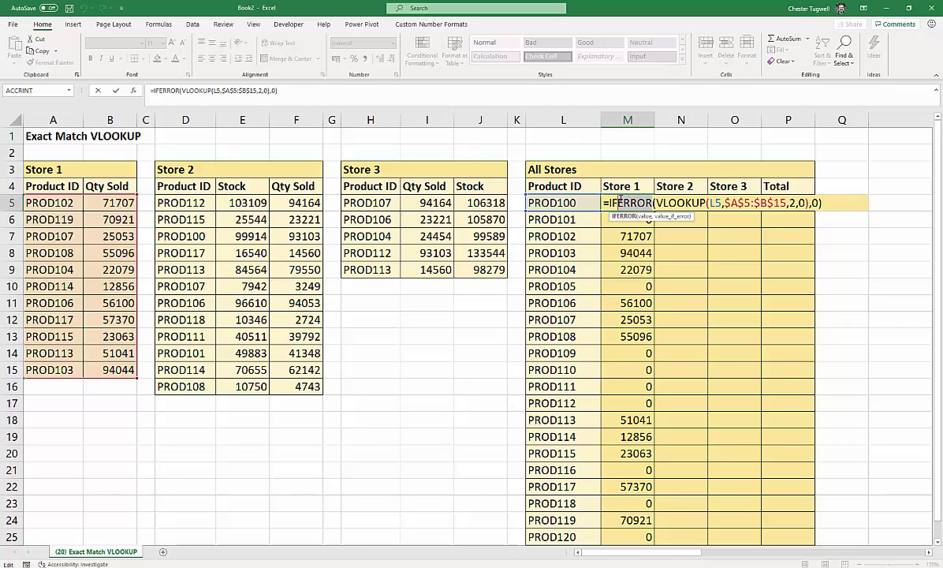
{"action": "type", "text": "FNA"}
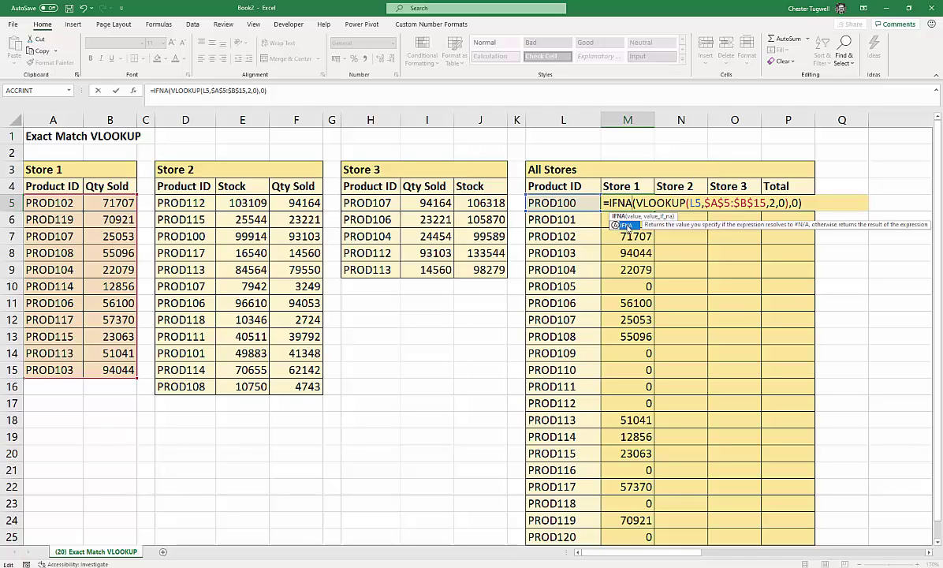
{"action": "key", "text": "ctrl+Return"}
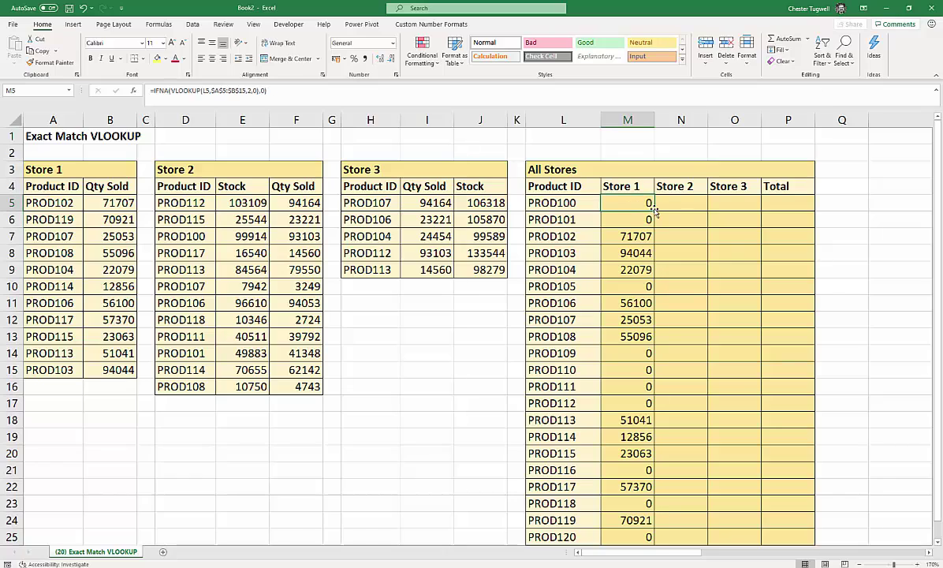
{"action": "double_click", "coordinate": [654, 211]}
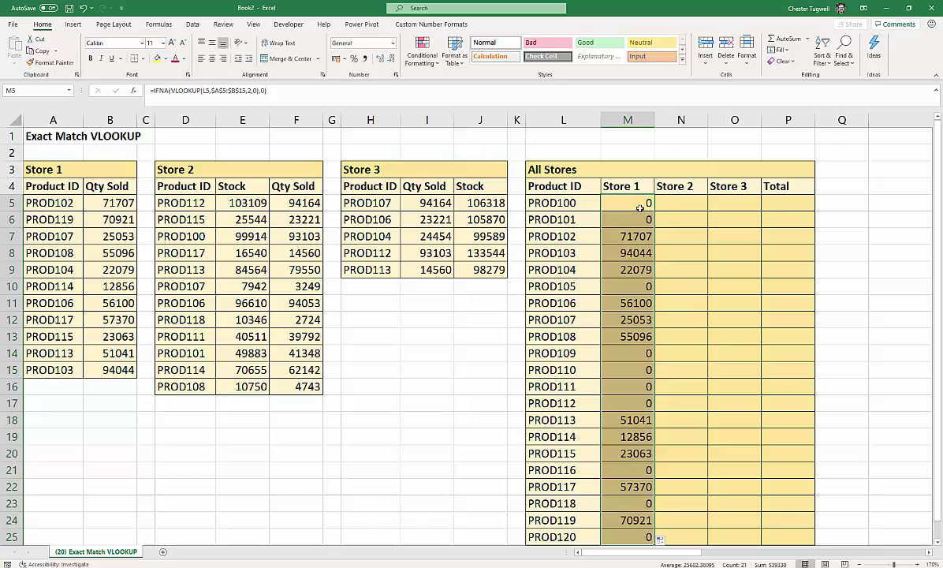
Step: Clear all the lookup formulas from the Store 1 column of the All Stores table, M5 downwards
{"action": "double_click", "coordinate": [639, 207]}
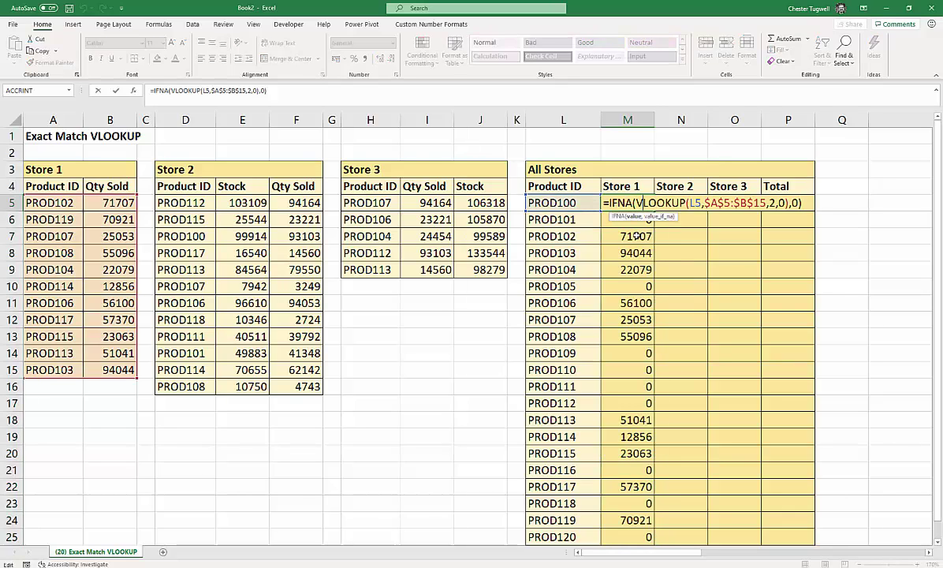
{"action": "key", "text": "Return"}
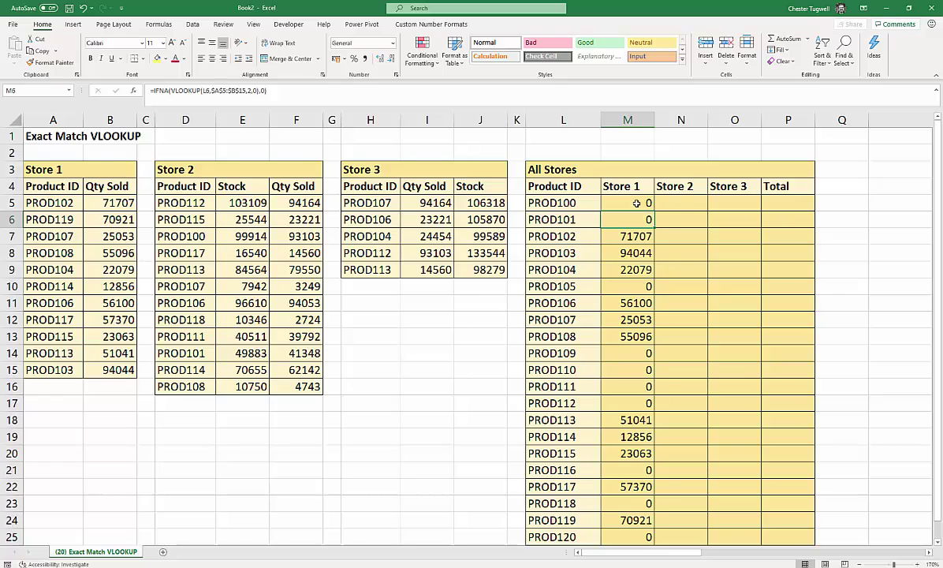
{"action": "left_click", "coordinate": [637, 203]}
{"action": "key", "text": "ctrl+shift+Down"}
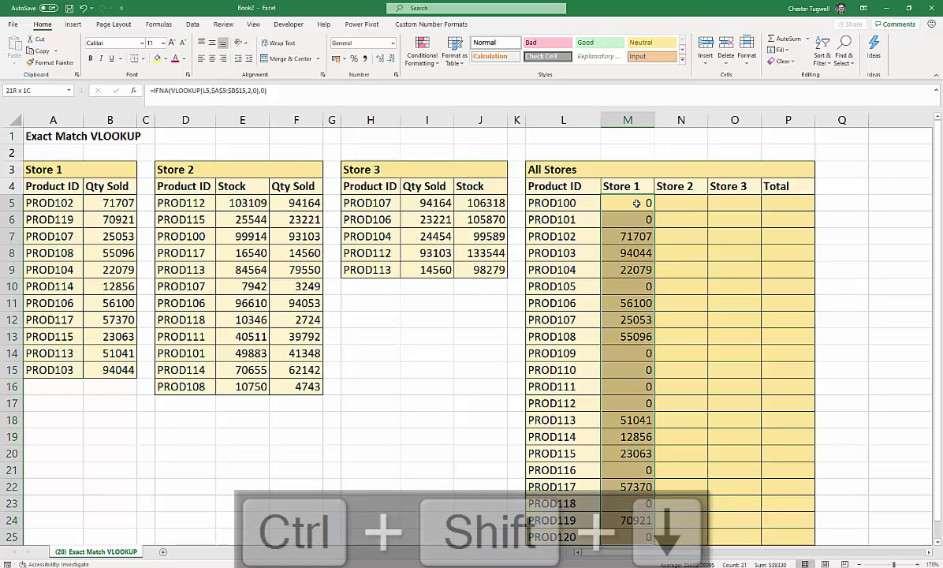
{"action": "key", "text": "Delete"}
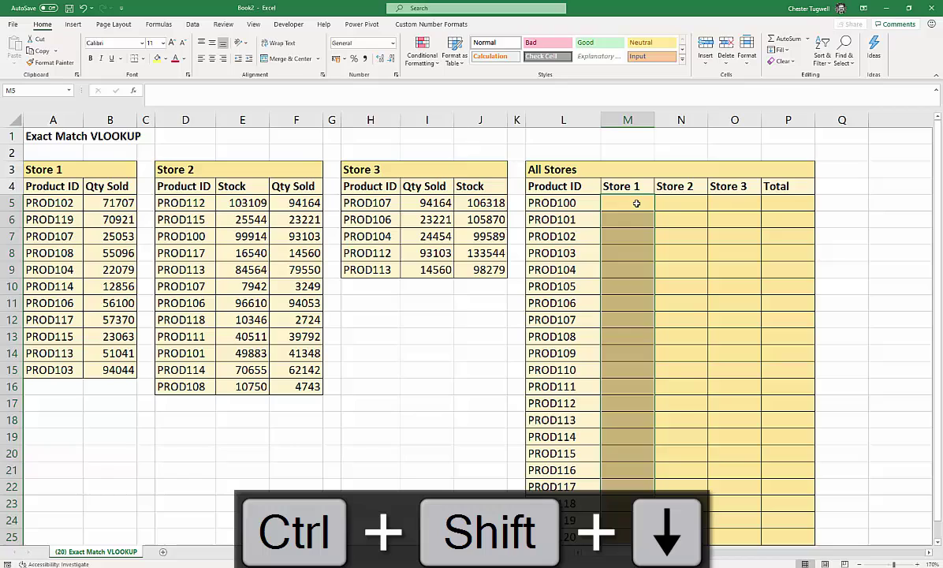
Step: Start an XLOOKUP formula in M5 with L5 as lookup value and the absolute Store 1 product IDs $A$5:$A$15 as lookup array
{"action": "left_click", "coordinate": [636, 204]}
{"action": "type", "text": "=xl"}
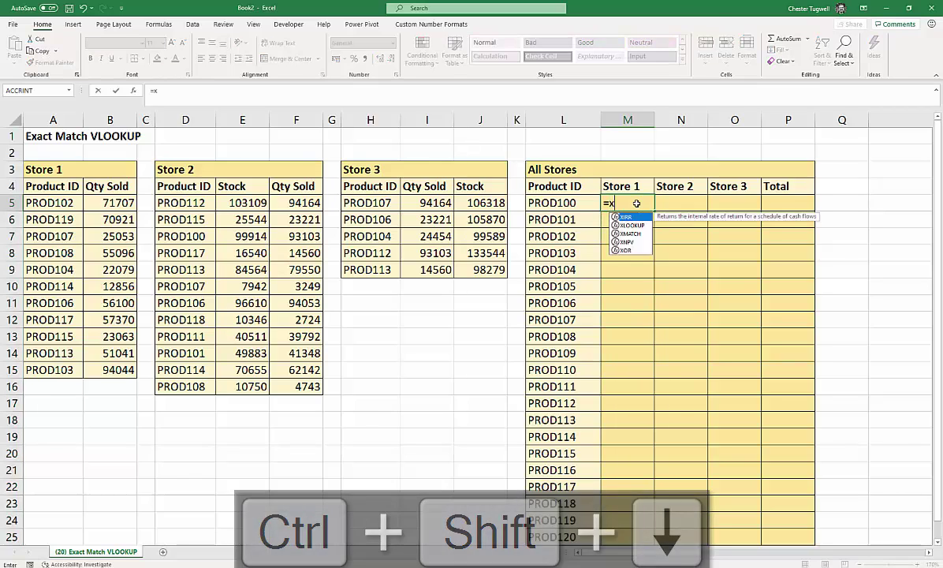
{"action": "double_click", "coordinate": [630, 219]}
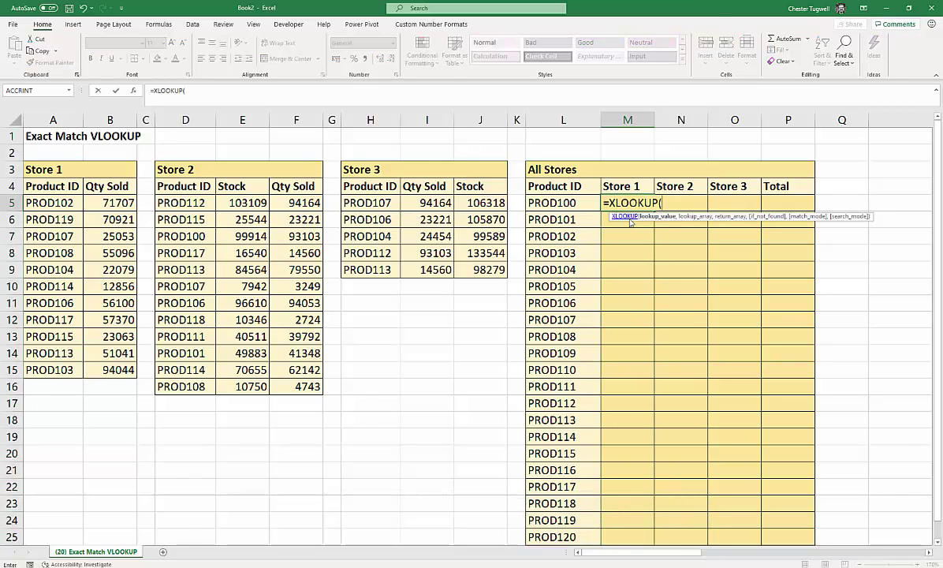
{"action": "left_click", "coordinate": [548, 203]}
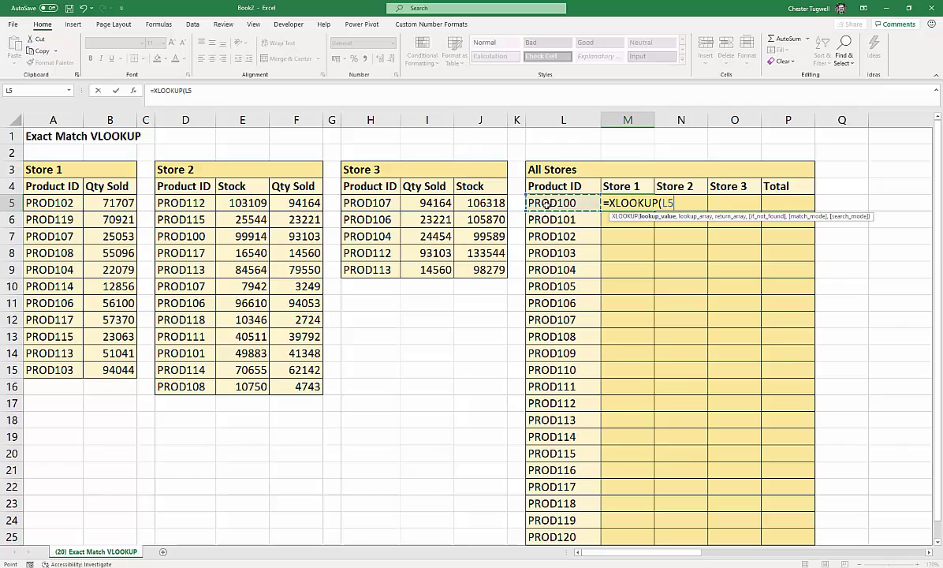
{"action": "type", "text": ","}
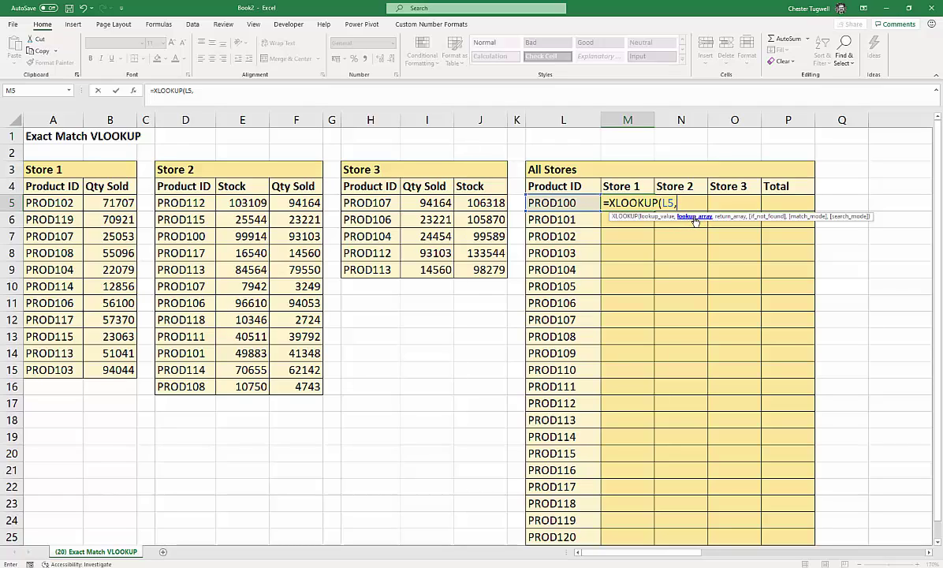
{"action": "left_click_drag", "start_coordinate": [55, 203], "coordinate": [49, 366]}
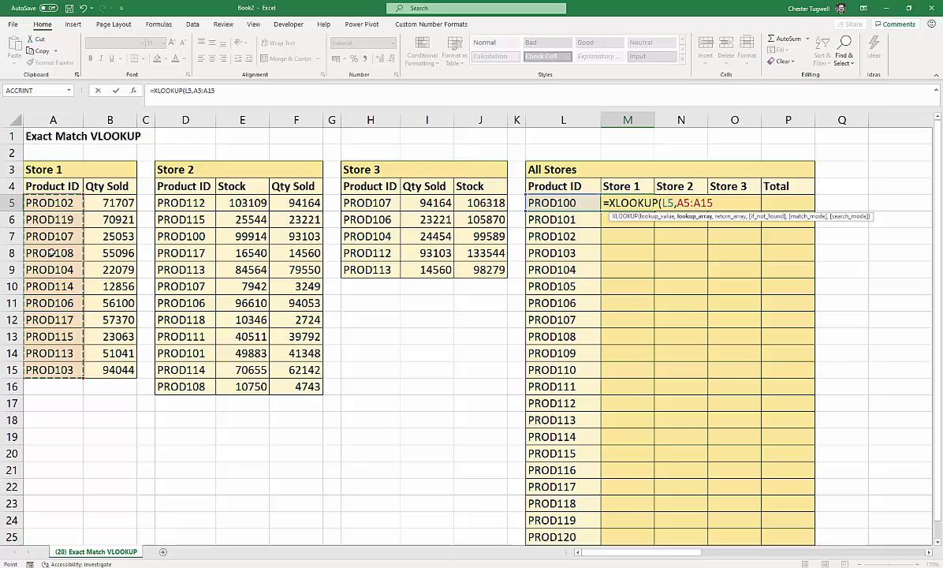
{"action": "key", "text": "F4"}
{"action": "type", "text": ","}
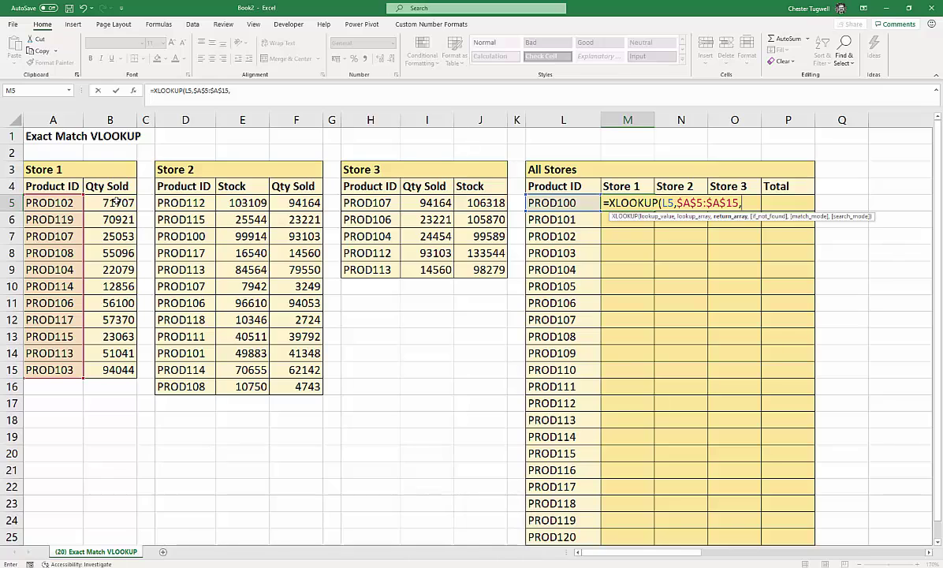
Step: Complete the M5 XLOOKUP with return array $B$5:$B$15 and "" as the if-not-found value, and fill it down the Store 1 column
{"action": "left_click_drag", "start_coordinate": [115, 202], "coordinate": [106, 365]}
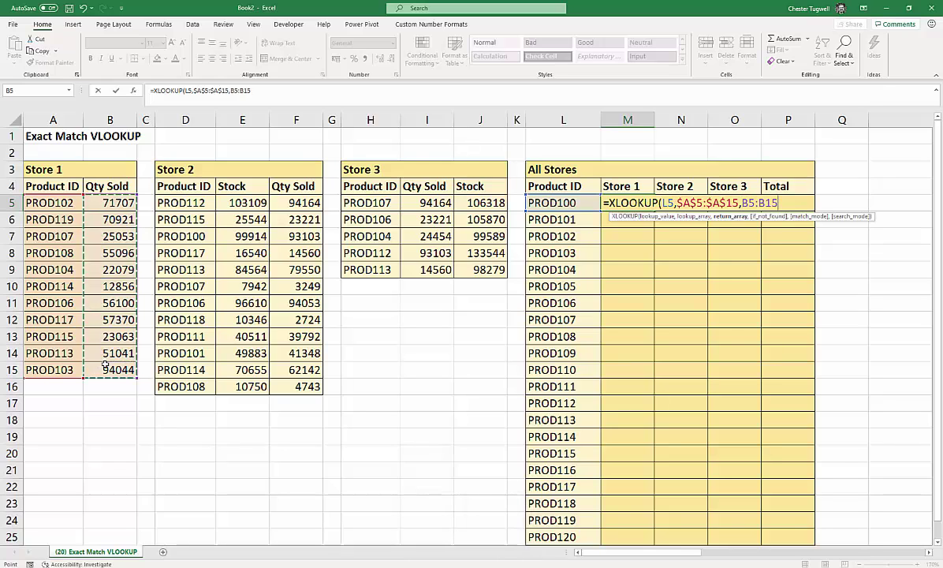
{"action": "key", "text": "F4"}
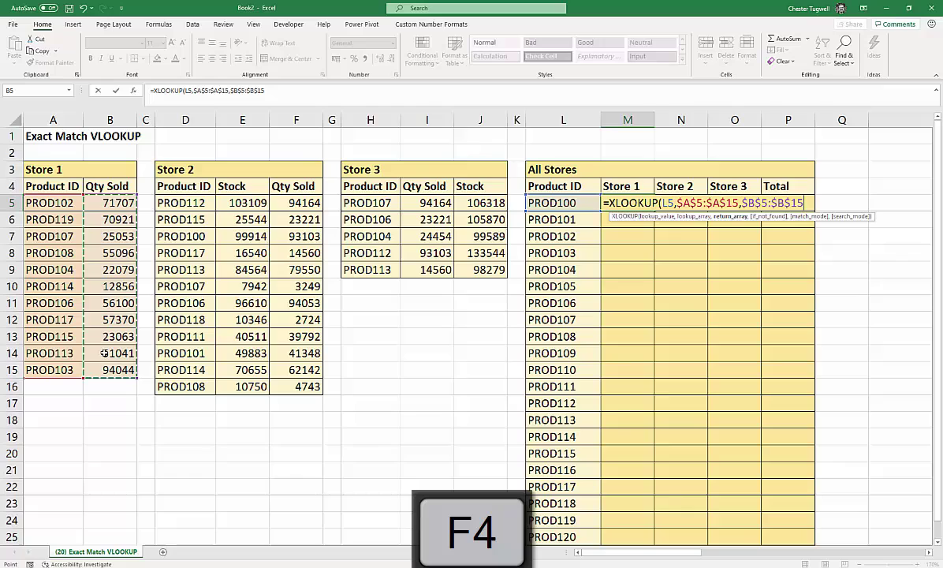
{"action": "type", "text": ","}
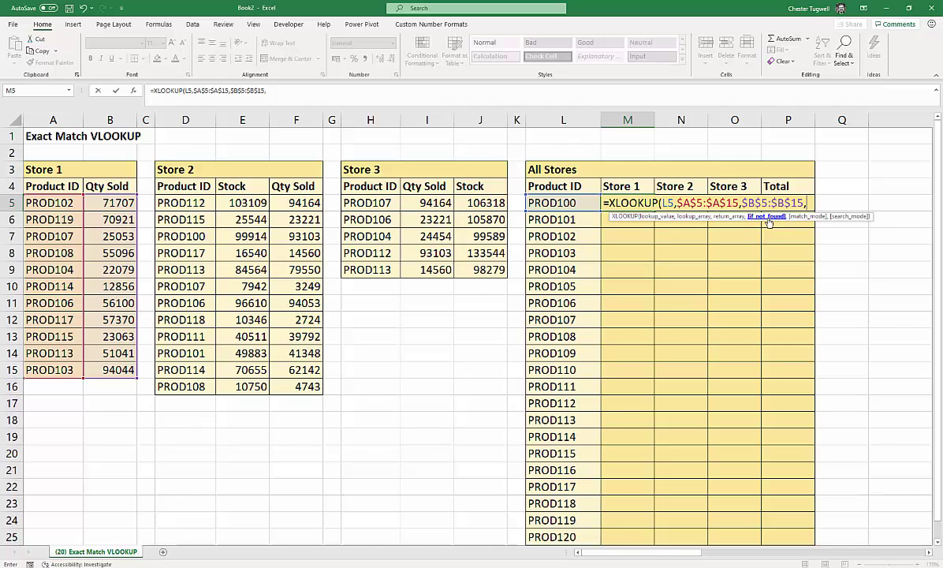
{"action": "type", "text": "\"\""}
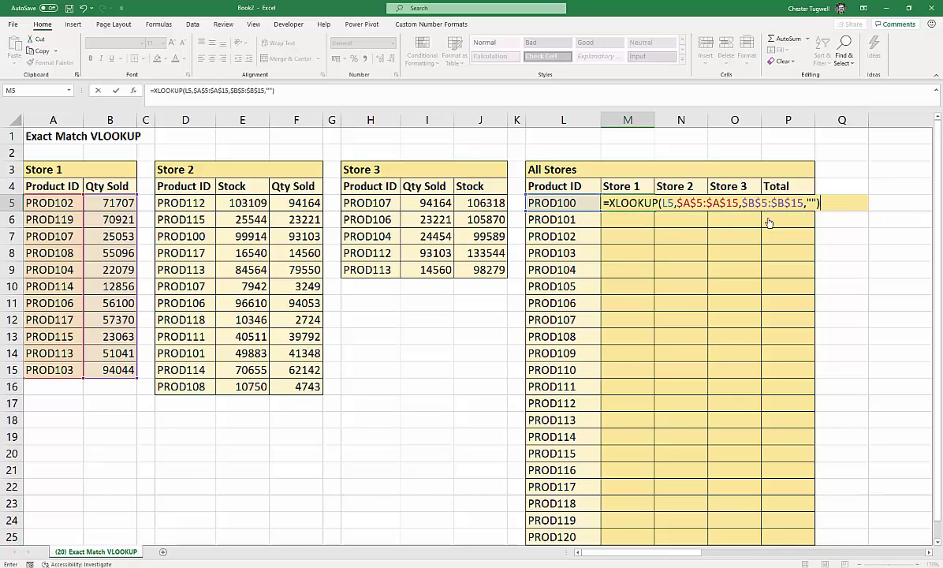
{"action": "key", "text": "Return"}
{"action": "left_click", "coordinate": [631, 204]}
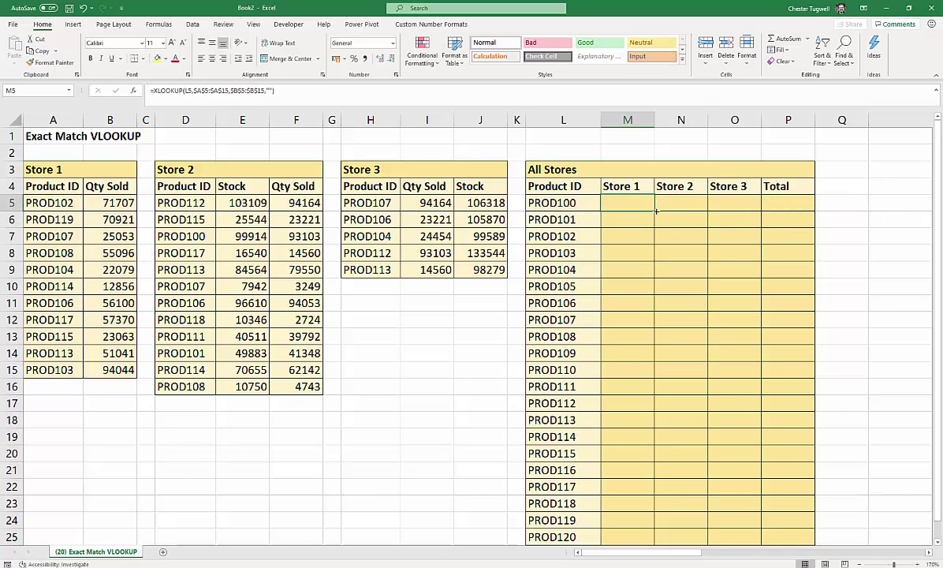
{"action": "double_click", "coordinate": [655, 212]}
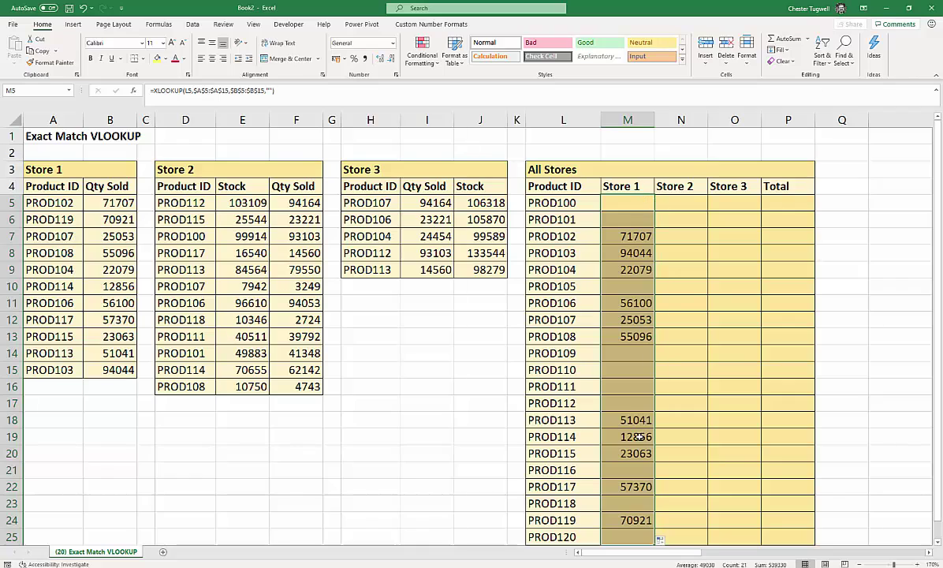
Step: Open the XLOOKUP formula in M5 to review its arguments
{"action": "double_click", "coordinate": [612, 203]}
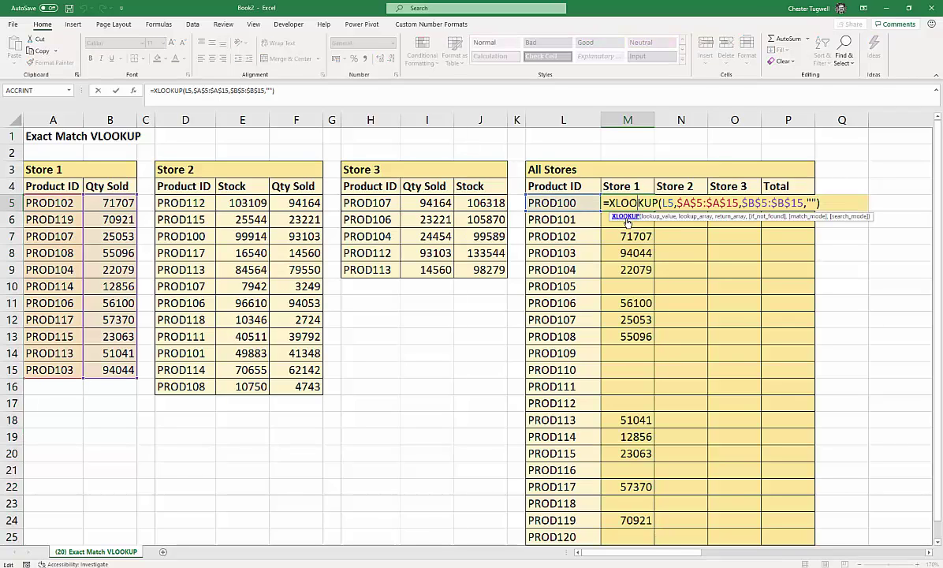
{"action": "left_click", "coordinate": [637, 203]}
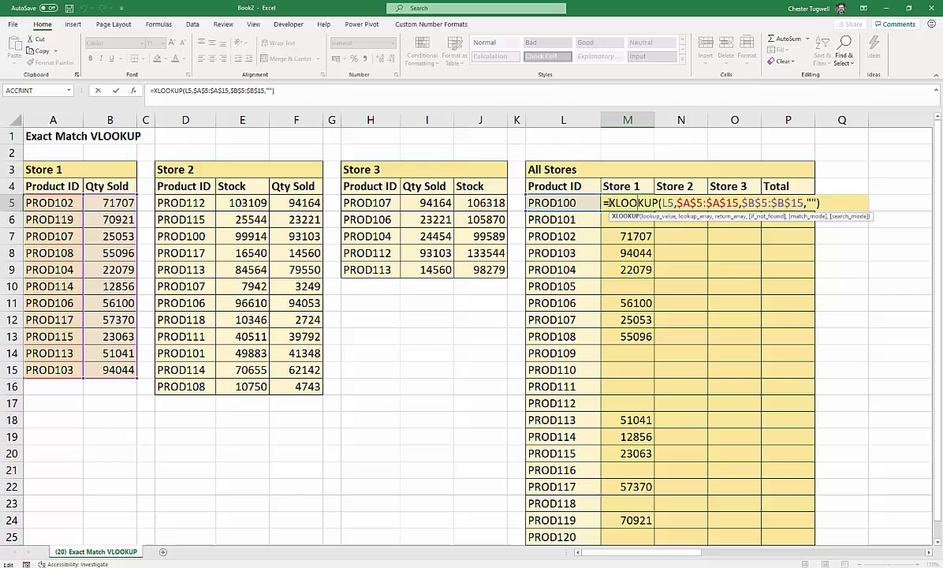